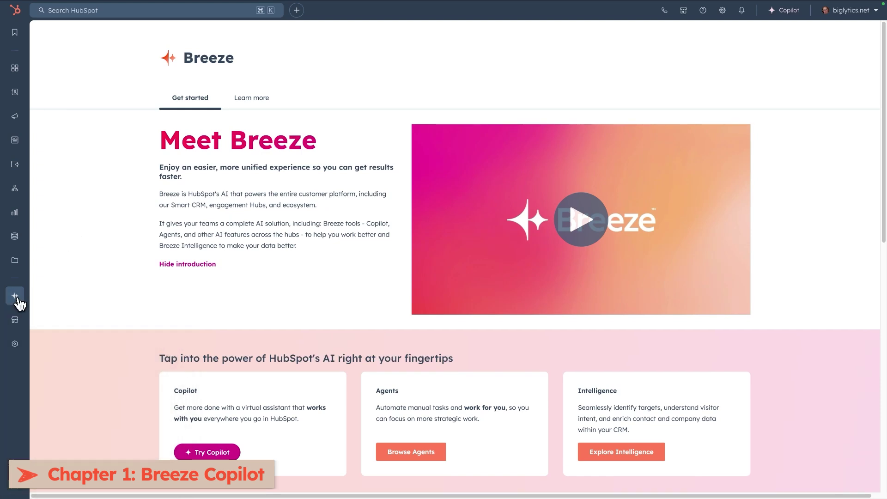
# Go to the Breeze overview page and bring up the Copilot new chat panel
pyautogui.moveTo(19, 305)
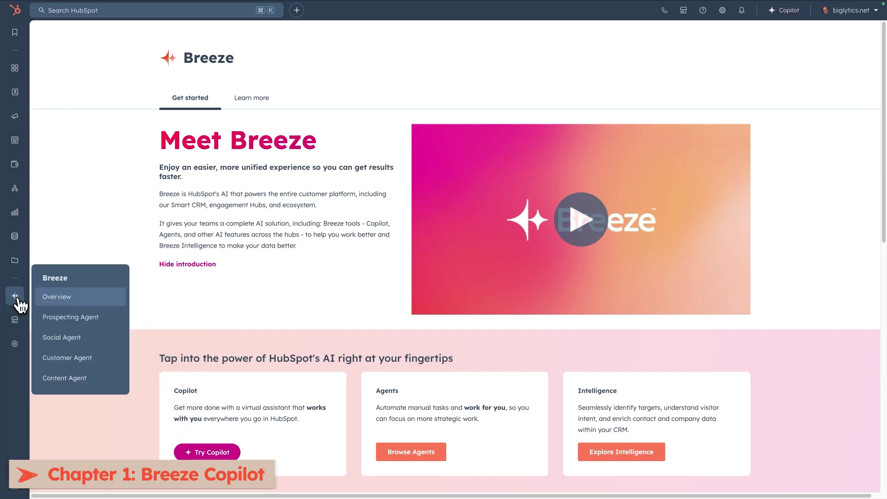
pyautogui.click(89, 303)
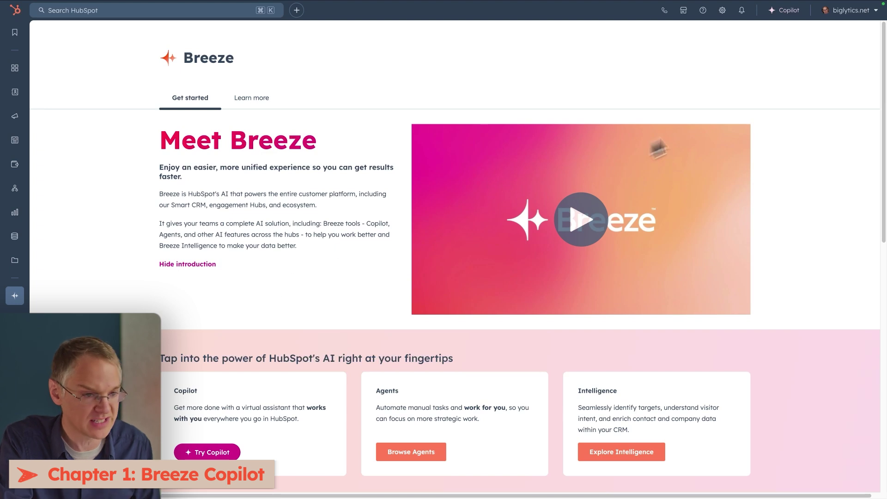
pyautogui.click(786, 13)
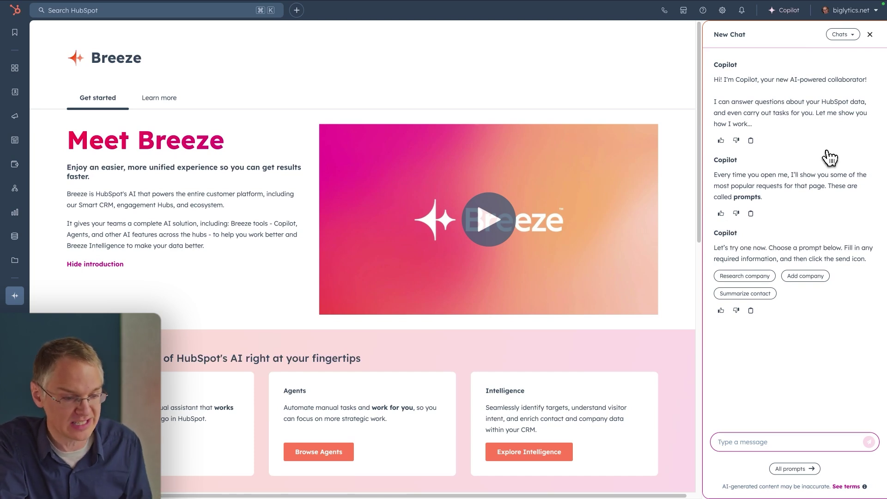
# Browse the full list of Copilot prompts
pyautogui.click(801, 469)
pyautogui.scroll(-2, 804, 341)
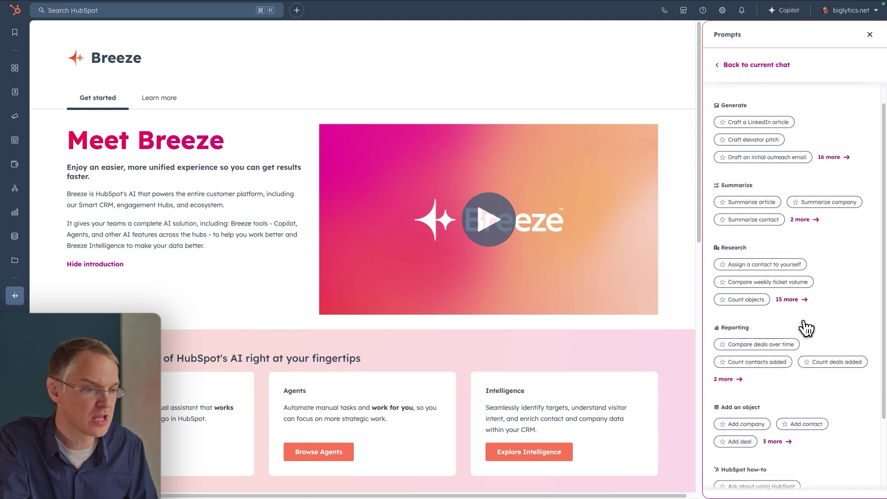
pyautogui.scroll(2, 806, 328)
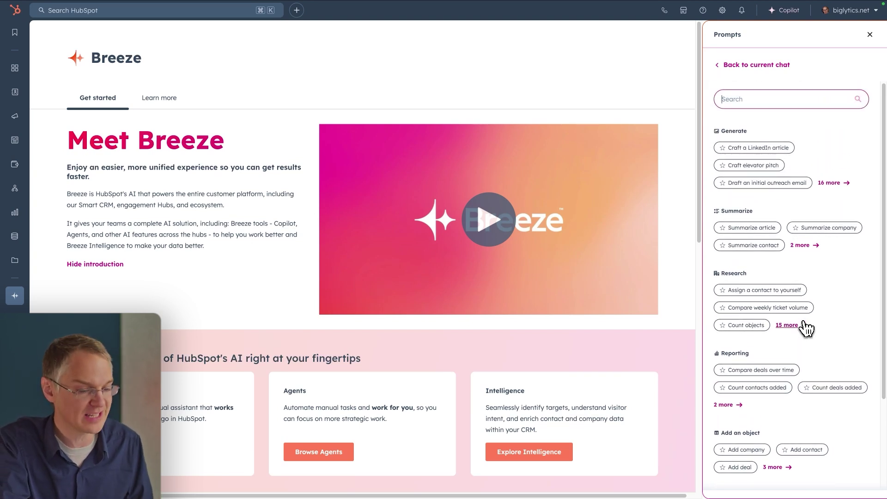
# Back in the chat, ask Copilot how many deals have been created
pyautogui.click(725, 69)
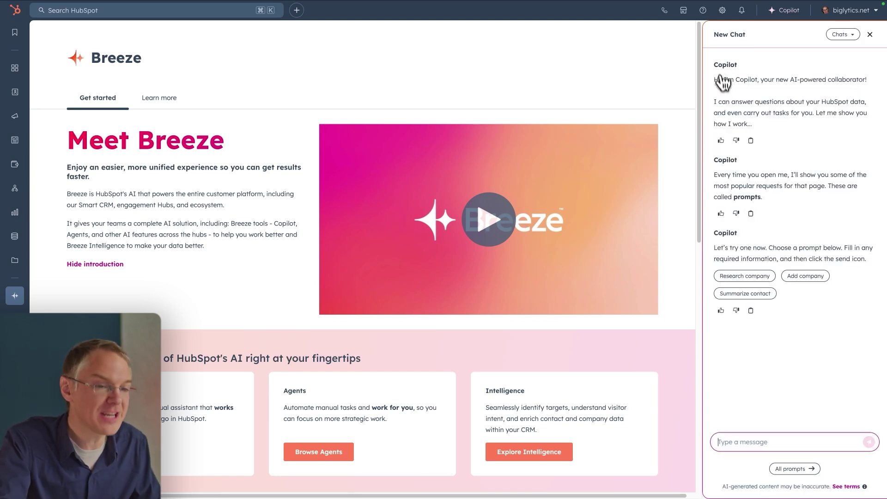
pyautogui.write('how many')
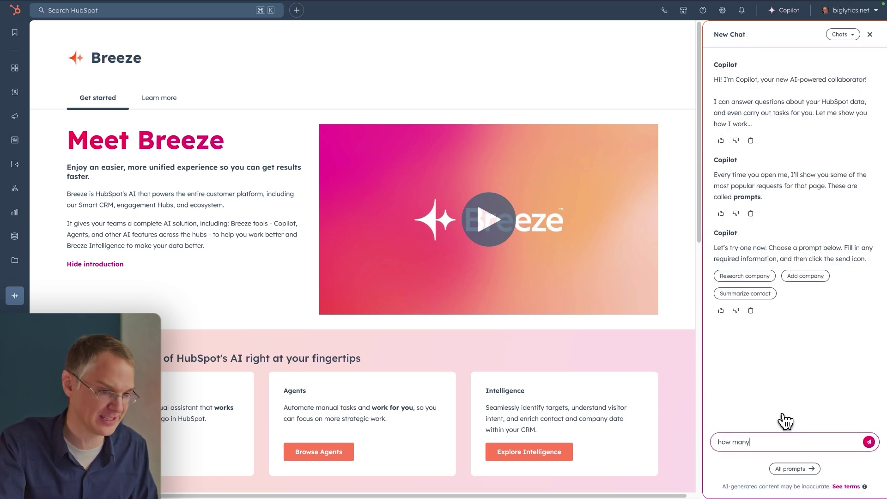
pyautogui.write(' deals have I created?')
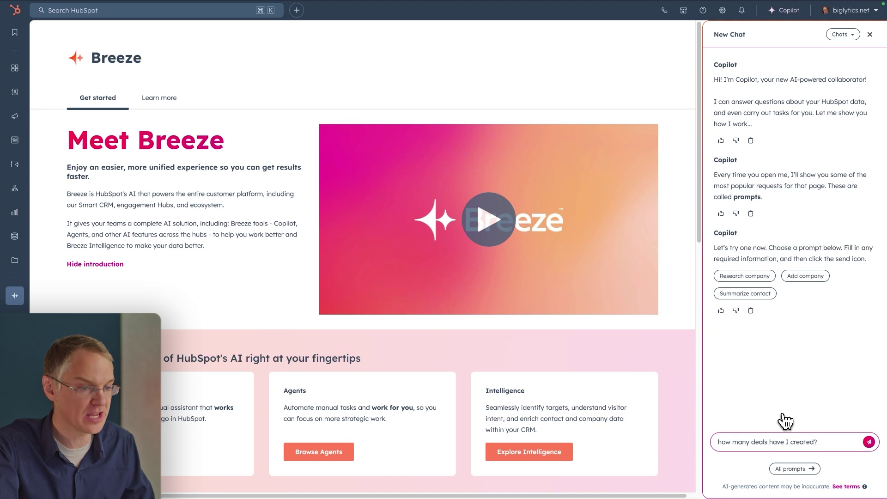
pyautogui.press('Return')
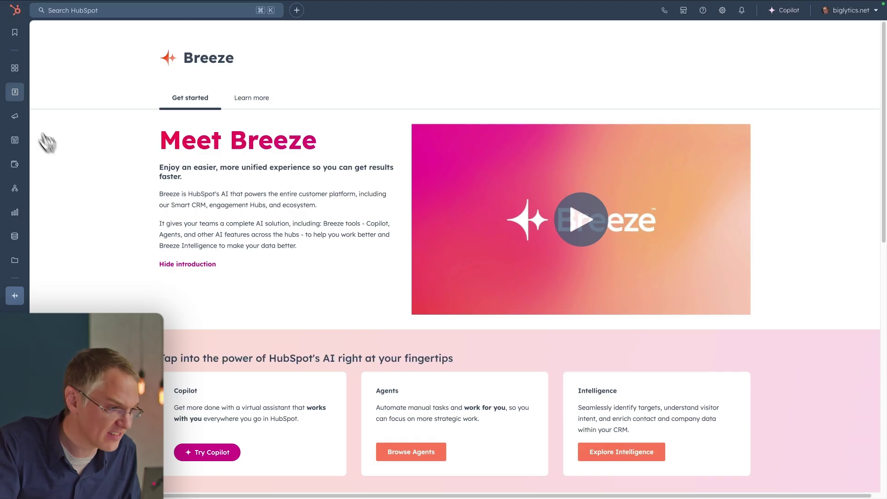
pyautogui.moveTo(15, 92)
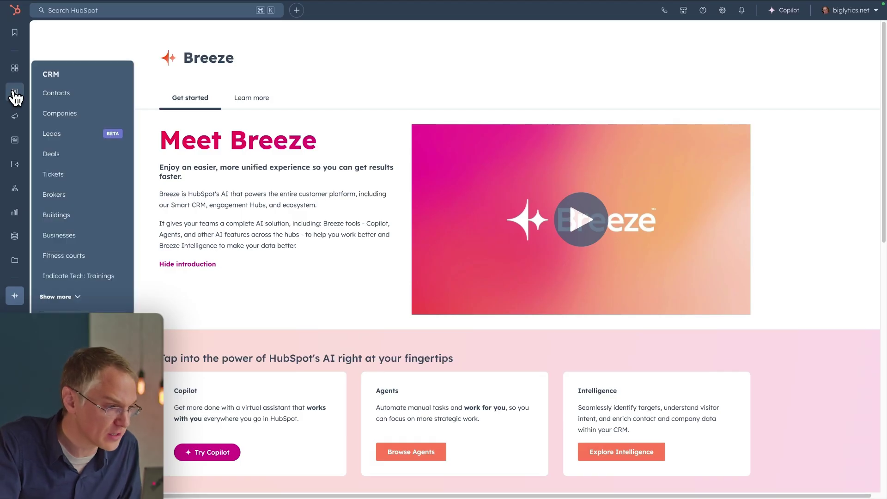
# Have Copilot summarize the third contact in Contacts and draft a trade-show follow-up email
pyautogui.click(68, 95)
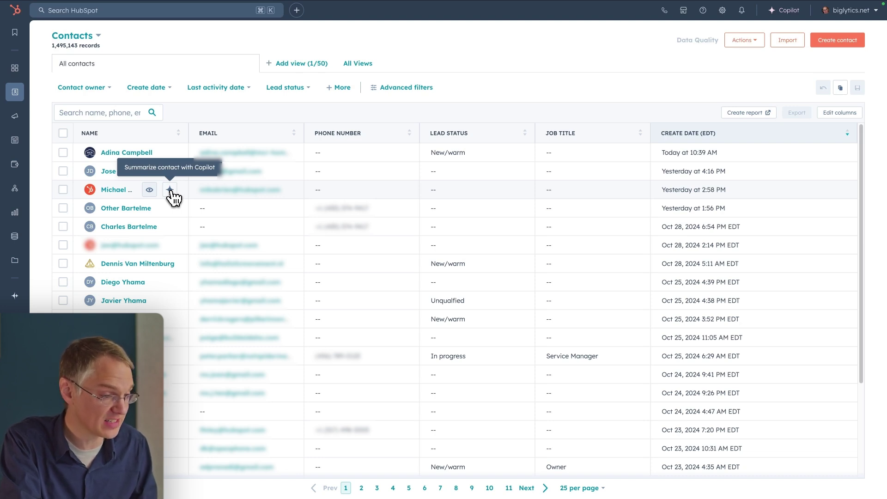
pyautogui.click(170, 190)
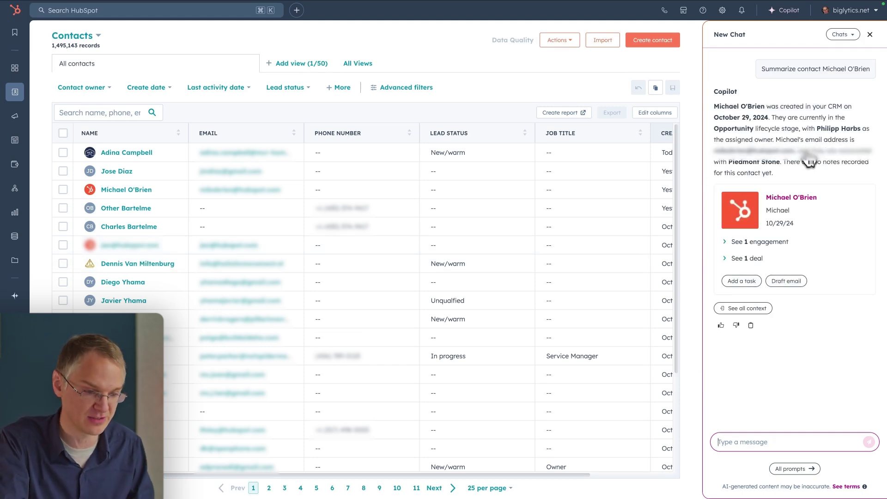
pyautogui.click(802, 283)
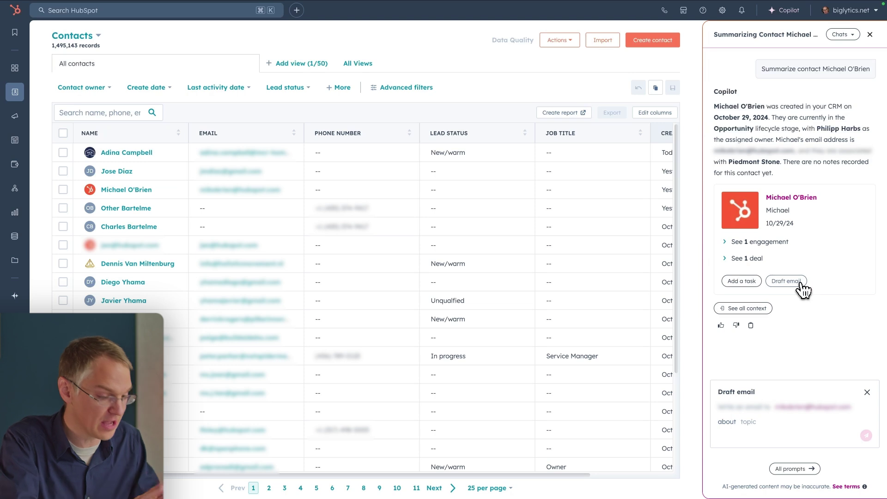
pyautogui.write('following')
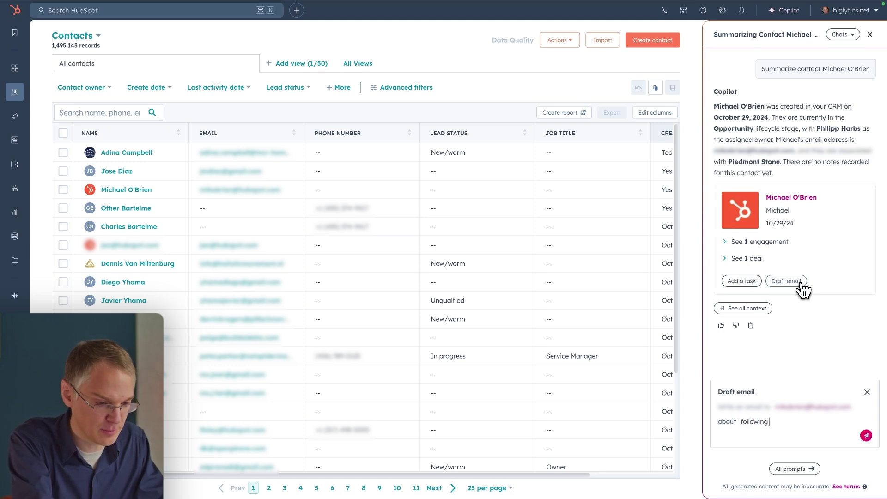
pyautogui.write(' up about a trade show')
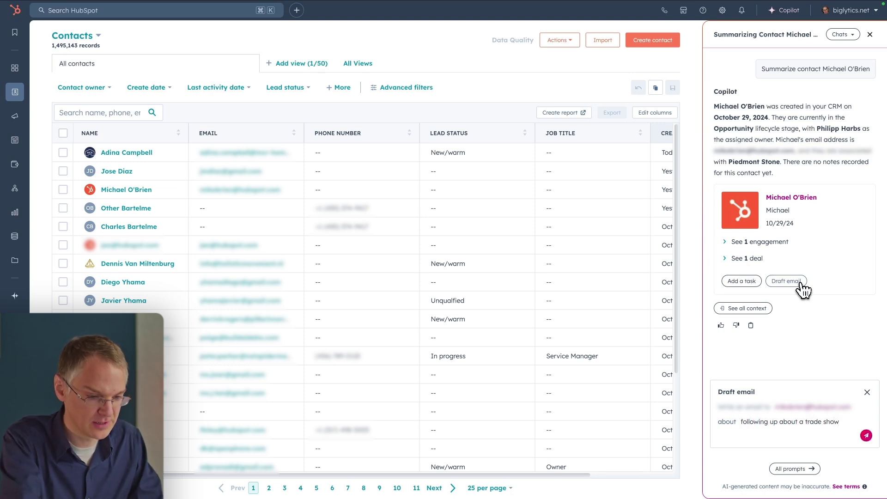
pyautogui.click(866, 436)
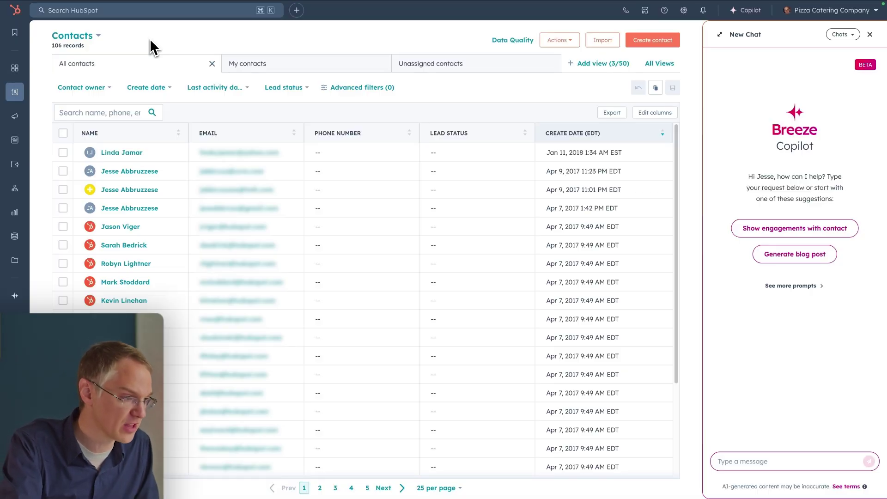
# Go to Landing Pages and open the Contact Us Page - Test 02 draft
pyautogui.moveTo(18, 144)
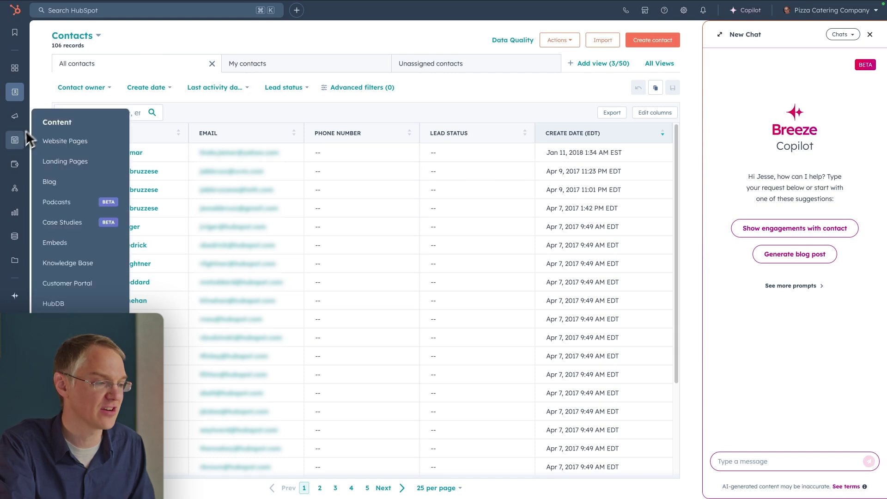
pyautogui.click(102, 169)
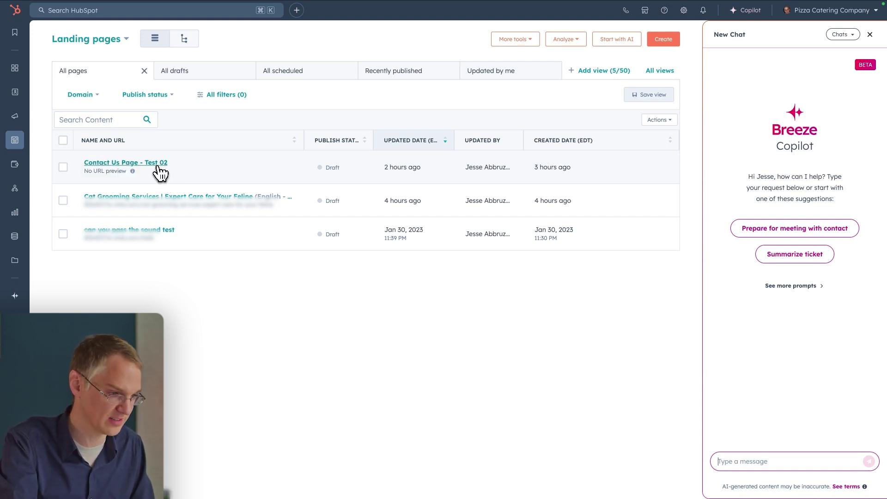
pyautogui.click(157, 164)
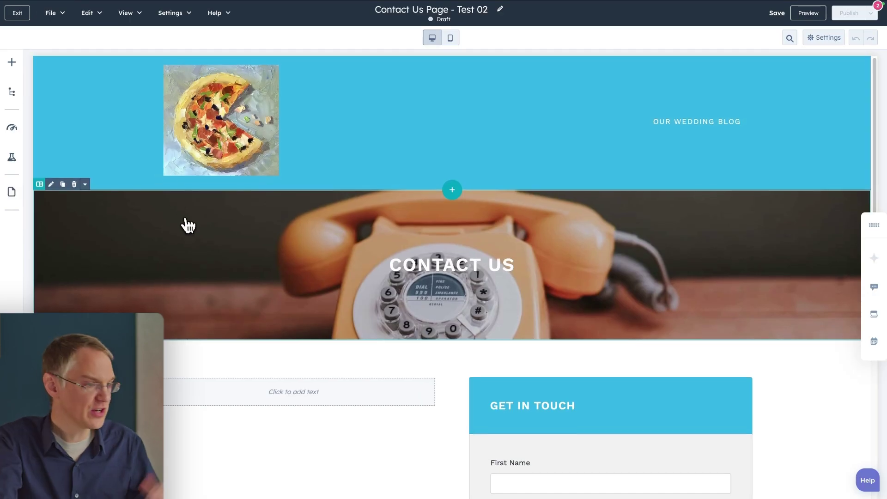
# In the page editor, ask Copilot for a first draft of the contact page text
pyautogui.scroll(-3, 185, 222)
pyautogui.scroll(-1, 187, 227)
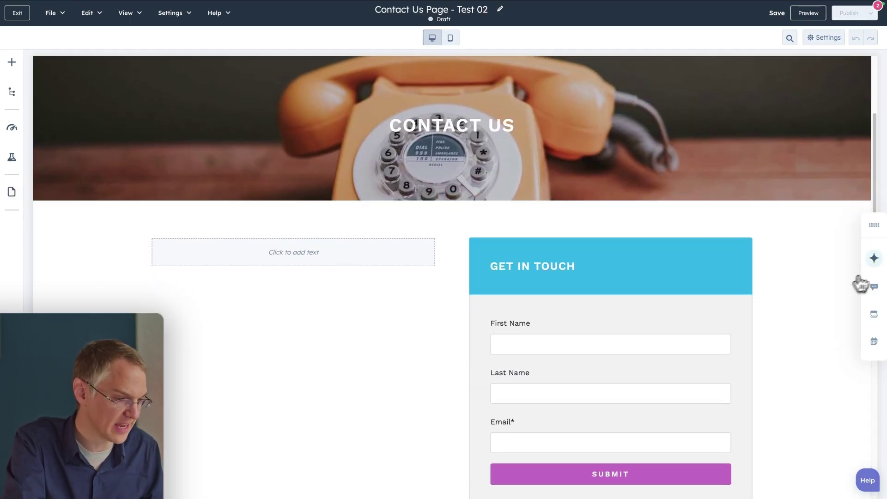
pyautogui.click(874, 258)
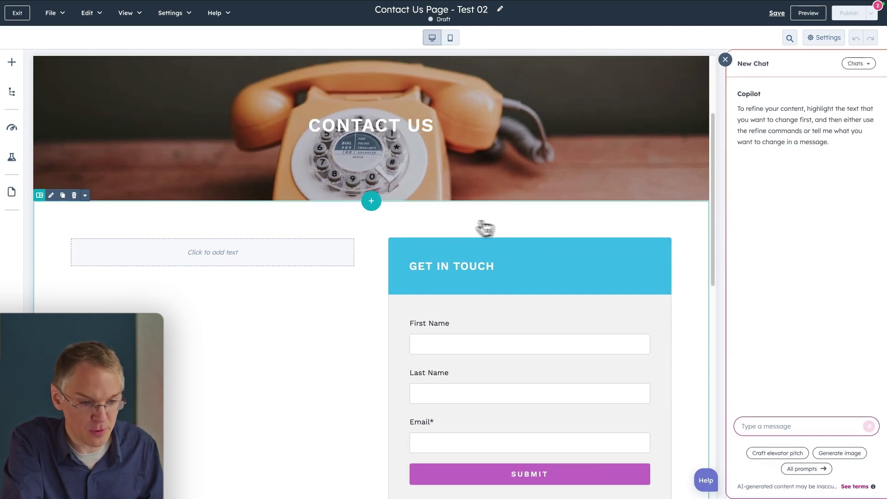
pyautogui.click(277, 263)
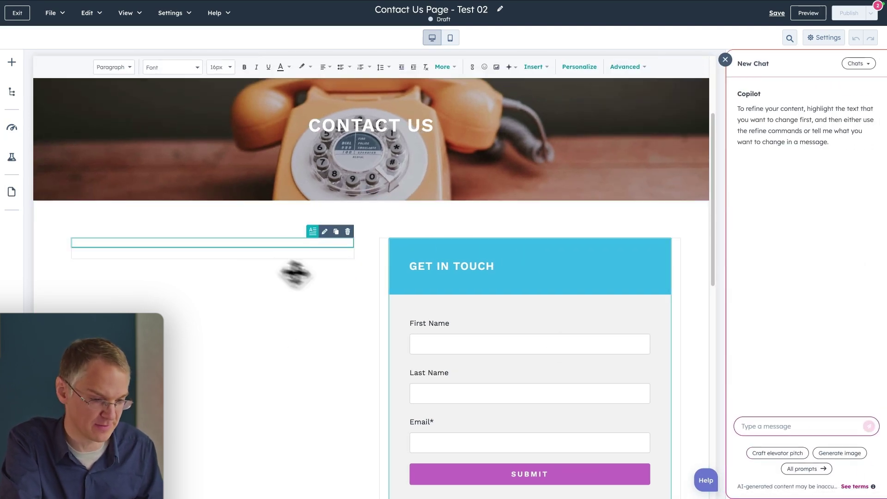
pyautogui.click(787, 425)
pyautogui.write('Can you give m')
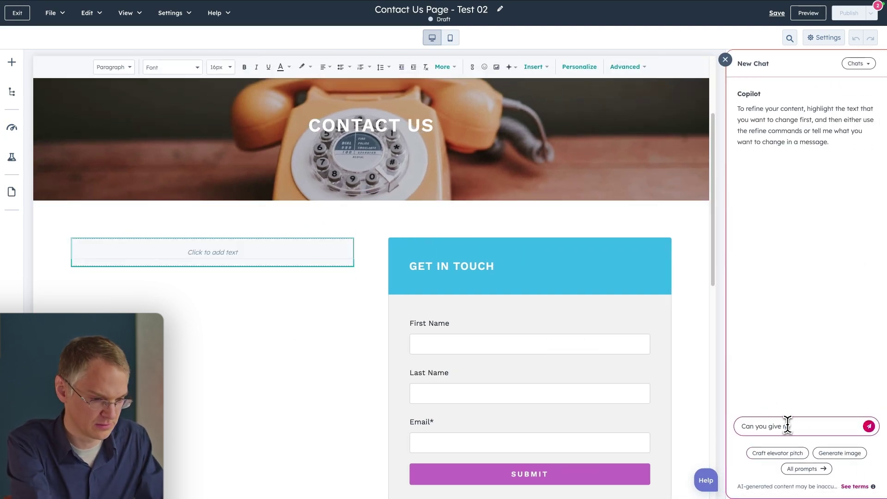
pyautogui.write('e a first draft of my con')
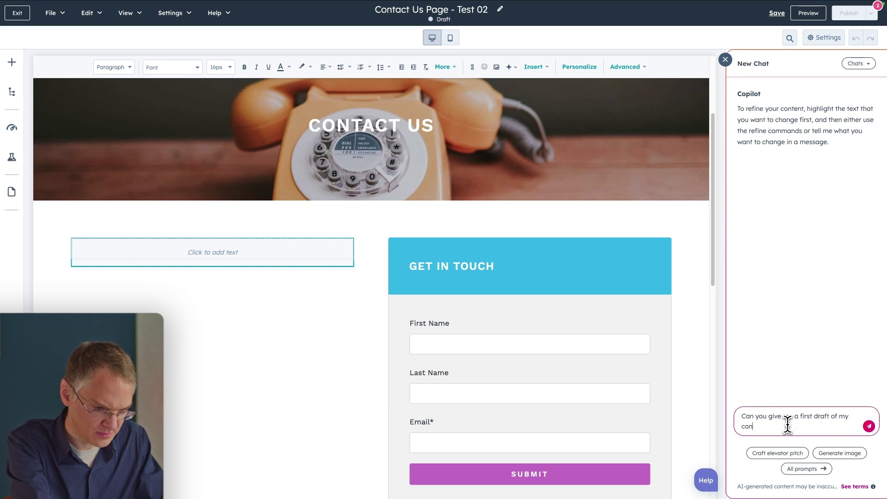
pyautogui.write('tact page text?')
pyautogui.press('Return')
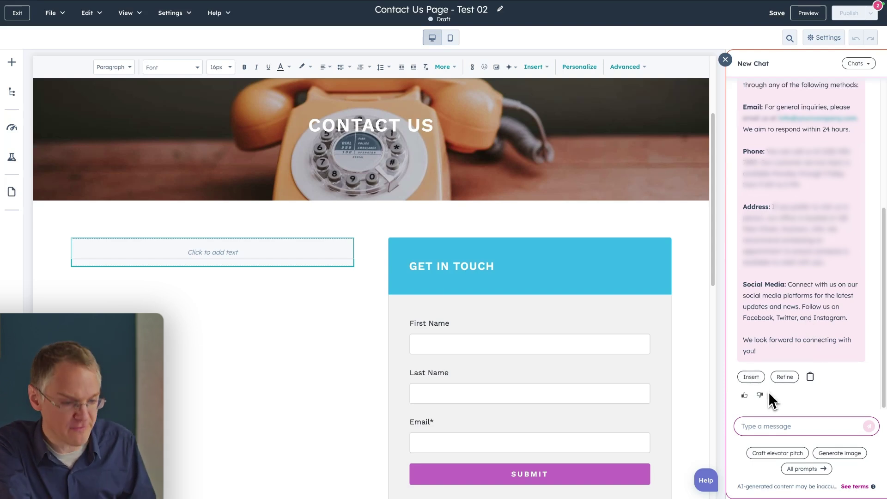
# Ask Copilot to make it shorter and insert the shortened welcome text into the page
pyautogui.write('Can you')
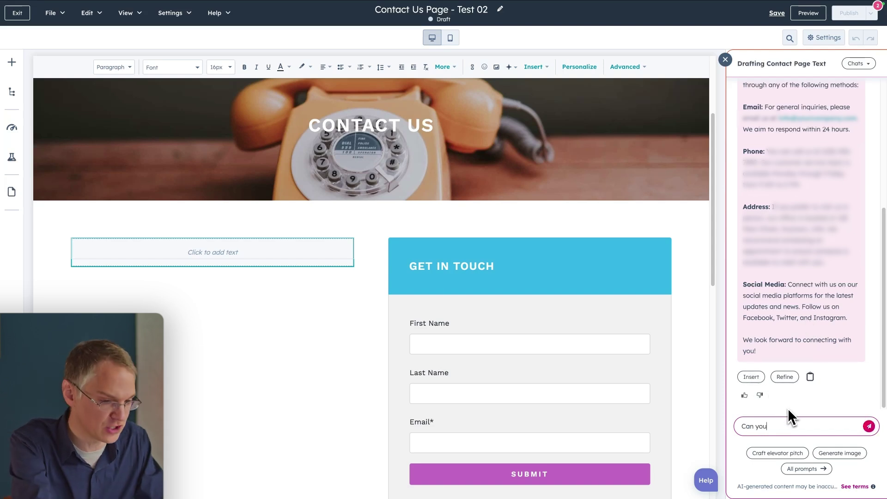
pyautogui.write(' make this shorter?')
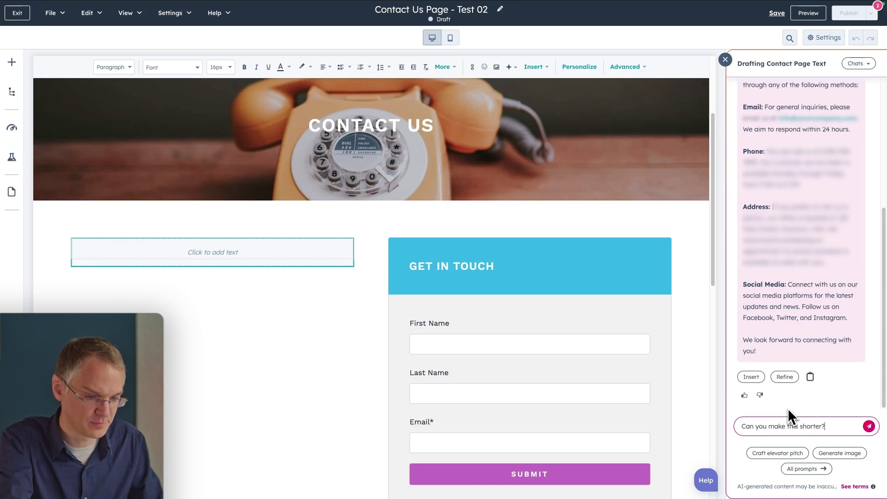
pyautogui.press('Return')
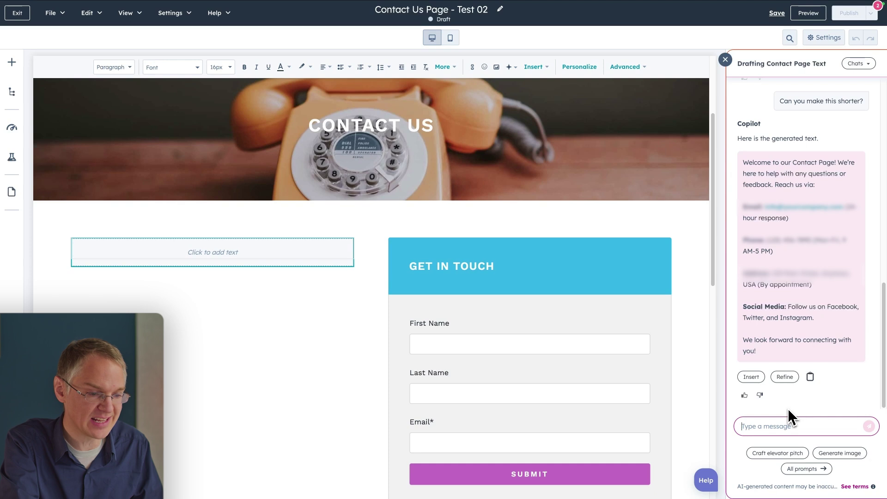
pyautogui.click(752, 376)
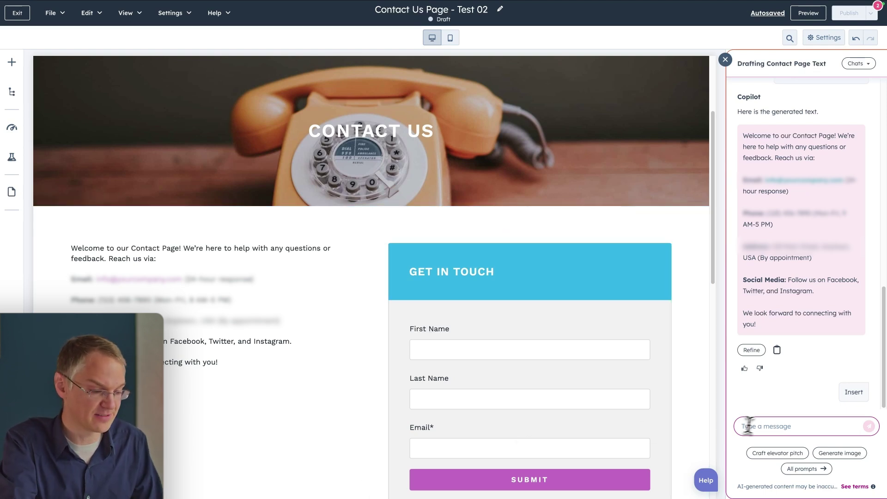
pyautogui.click(763, 425)
# Ask Copilot 'What are all the forms that I have?'
pyautogui.write('What are all the forms that I have?')
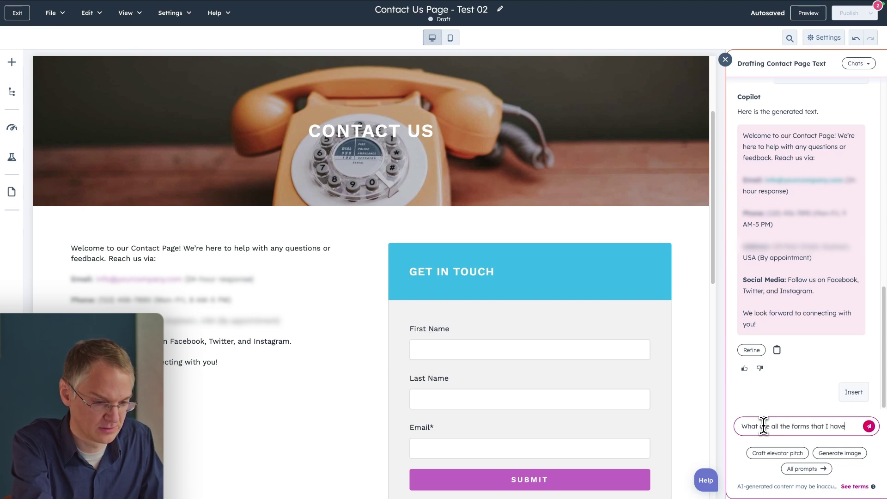
pyautogui.press('Return')
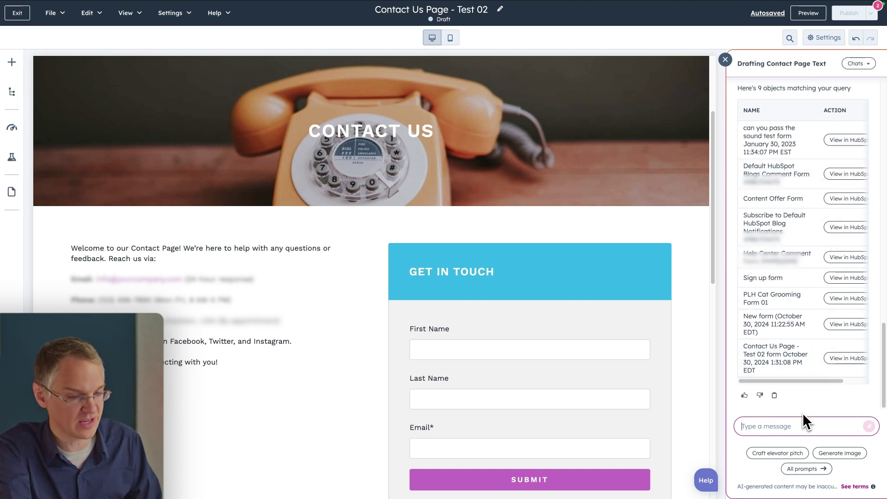
pyautogui.scroll(-3, 499, 407)
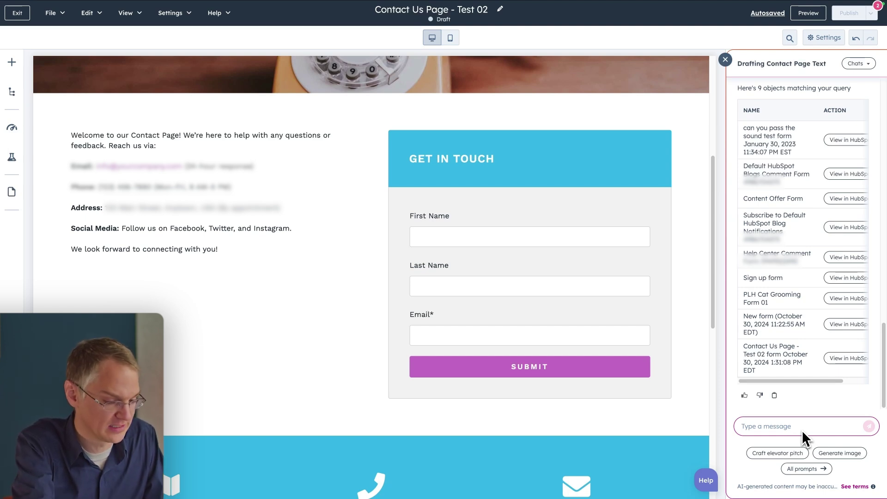
# Have Copilot build a form-submission follow-up email workflow and open it
pyautogui.write('How do I create a workflow for someone who submits a form on this page?')
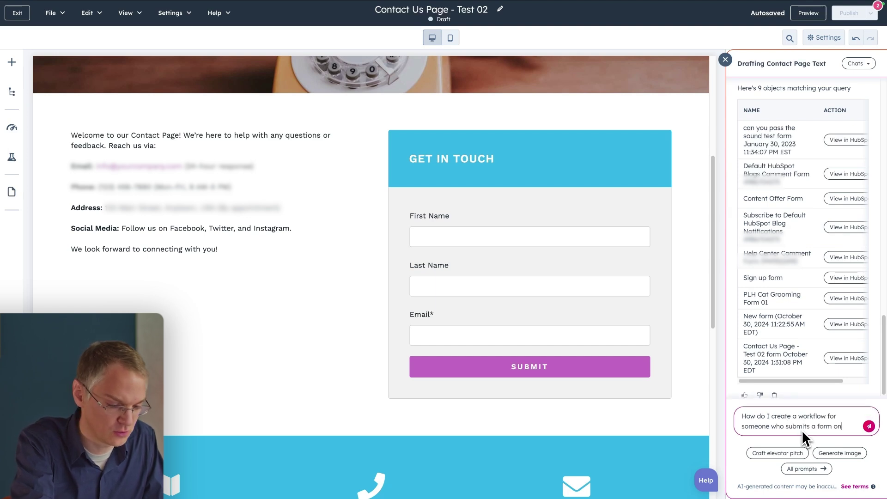
pyautogui.press('Return')
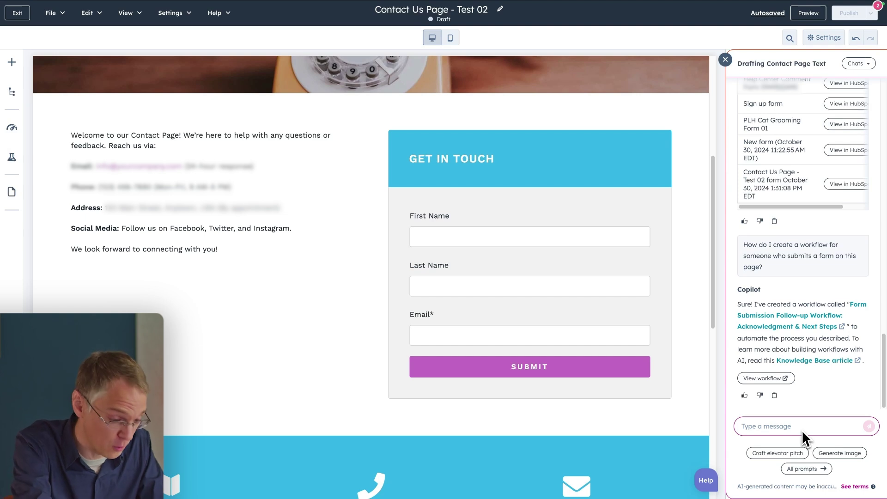
pyautogui.write('Can you build a workflow for me that takes action after someone fills out a form. Can we have it send a follow up email?')
pyautogui.press('Return')
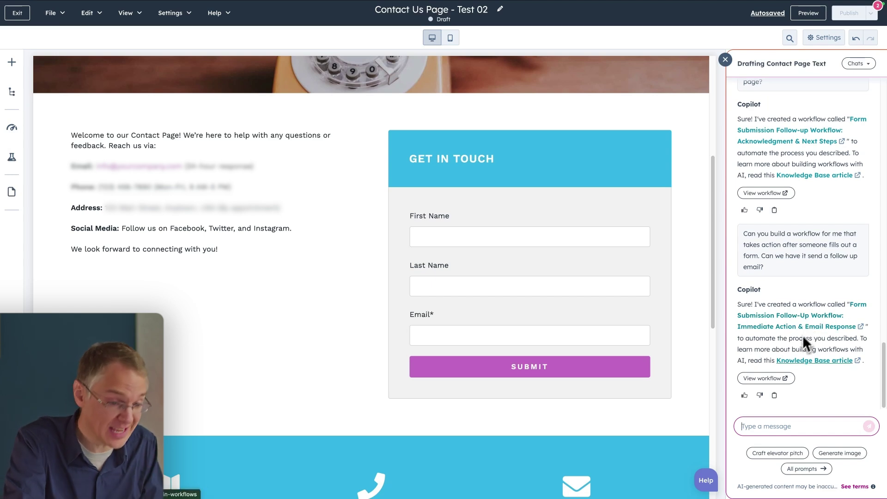
pyautogui.click(785, 379)
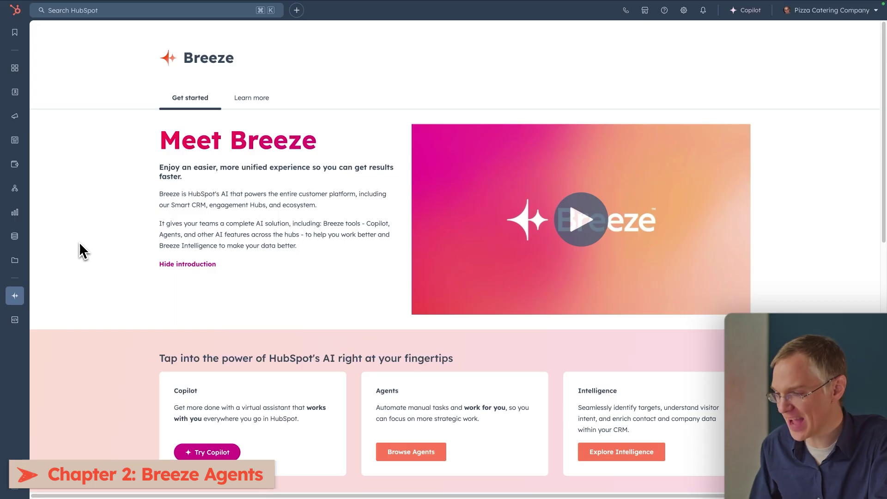
# Scroll the Breeze page down to the Social, Prospecting, Content and Customer agents
pyautogui.moveTo(7, 300)
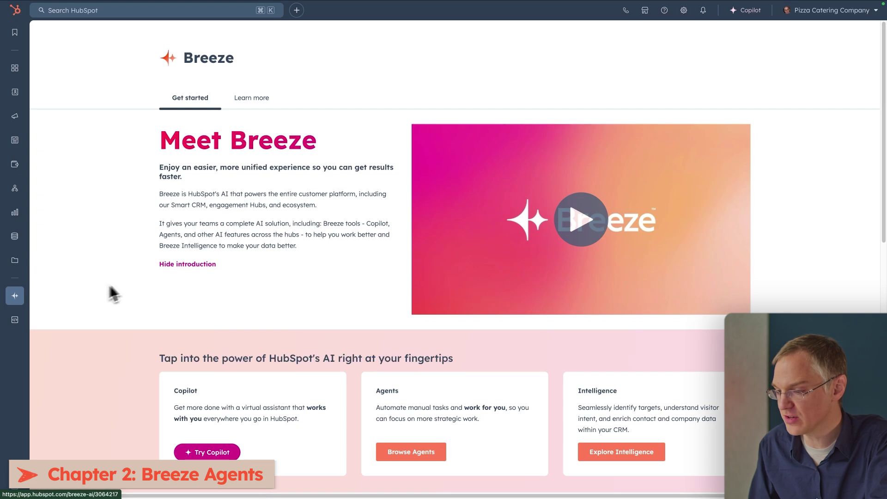
pyautogui.scroll(-3, 135, 323)
pyautogui.scroll(-7, 135, 322)
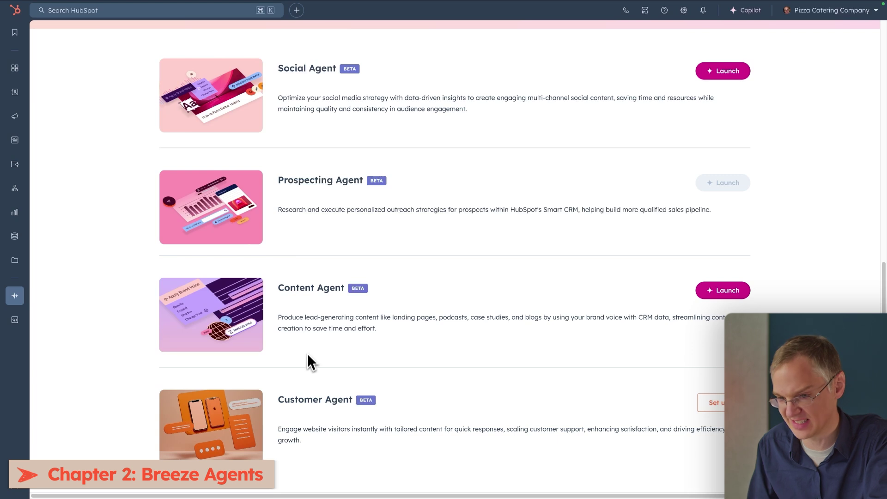
# Launch the Content Agent, review its tasks, and start a new case study
pyautogui.click(736, 291)
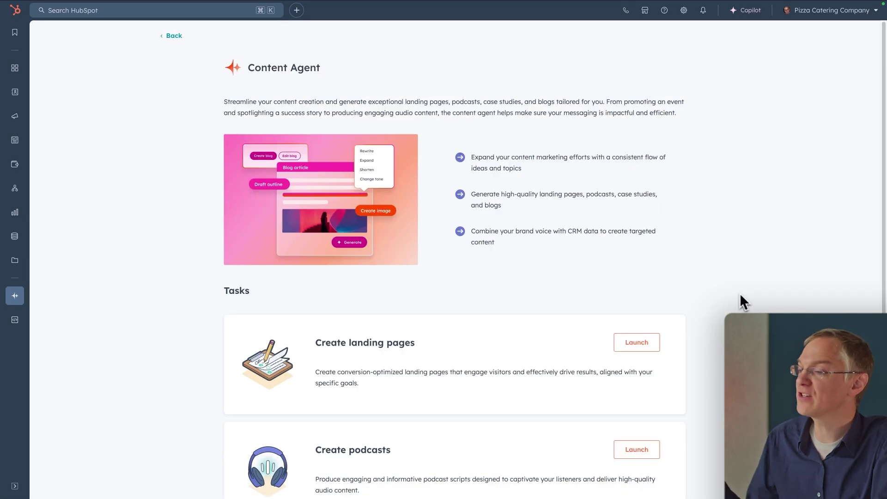
pyautogui.scroll(-5, 455, 259)
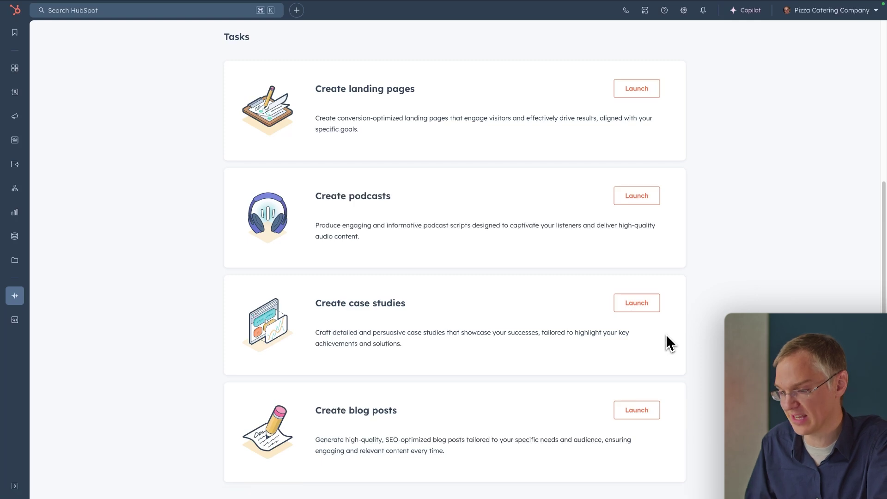
pyautogui.click(650, 304)
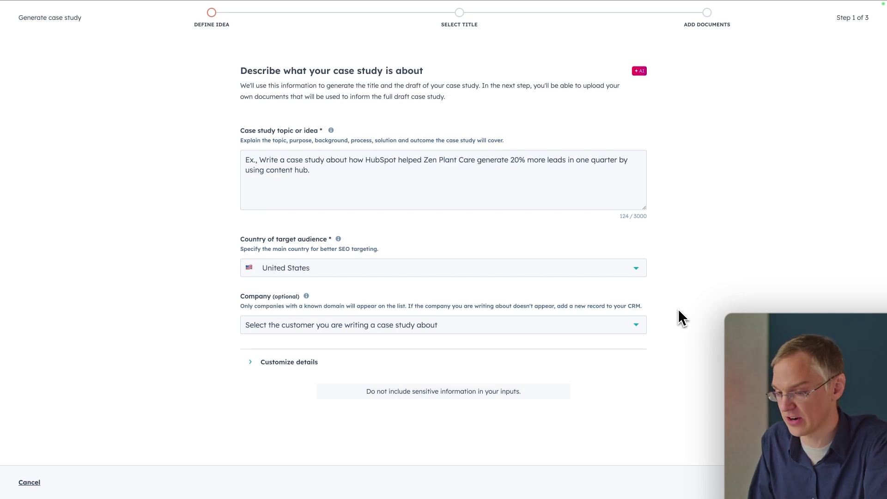
# Select Casio as the company, paste the 50% units-sold topic, and generate title suggestions
pyautogui.click(629, 326)
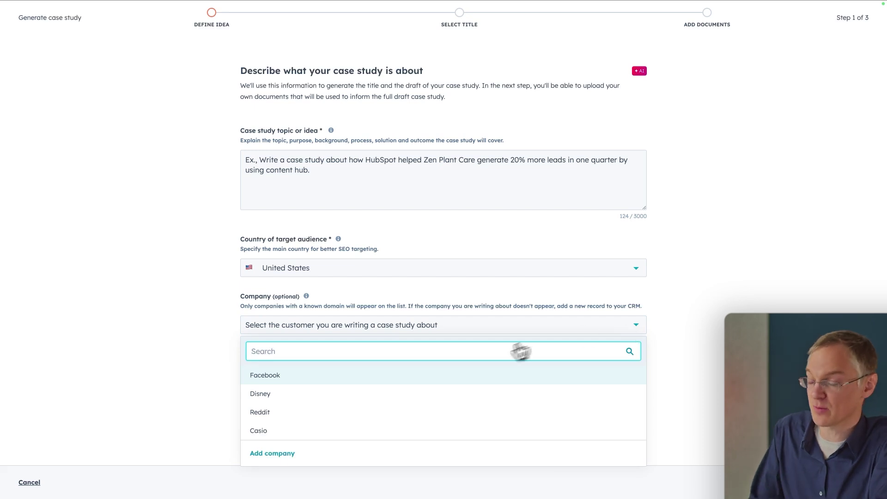
pyautogui.click(390, 431)
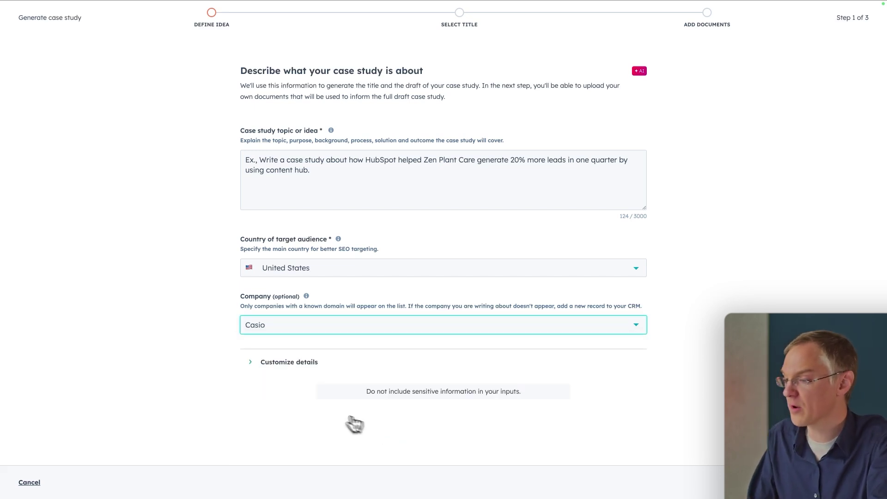
pyautogui.click(283, 170)
pyautogui.doubleClick(283, 170)
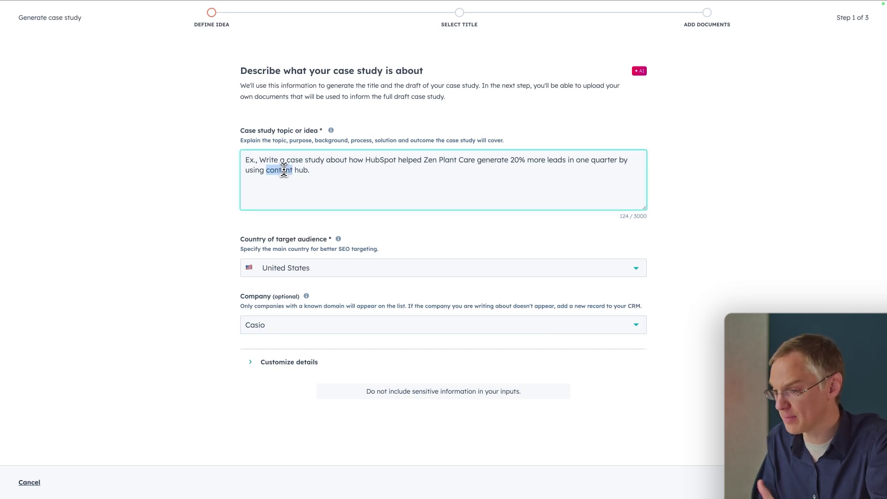
pyautogui.tripleClick(283, 170)
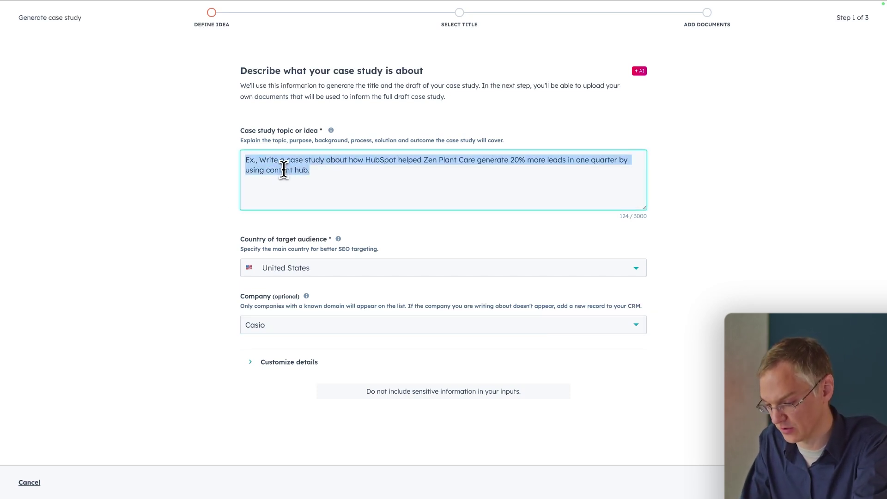
pyautogui.write('How we helped Casio increase units sold by 50%')
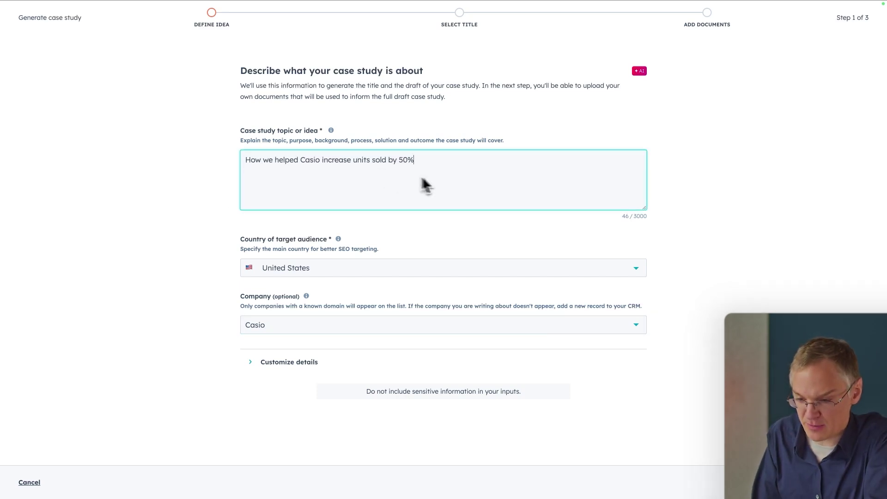
pyautogui.click(844, 484)
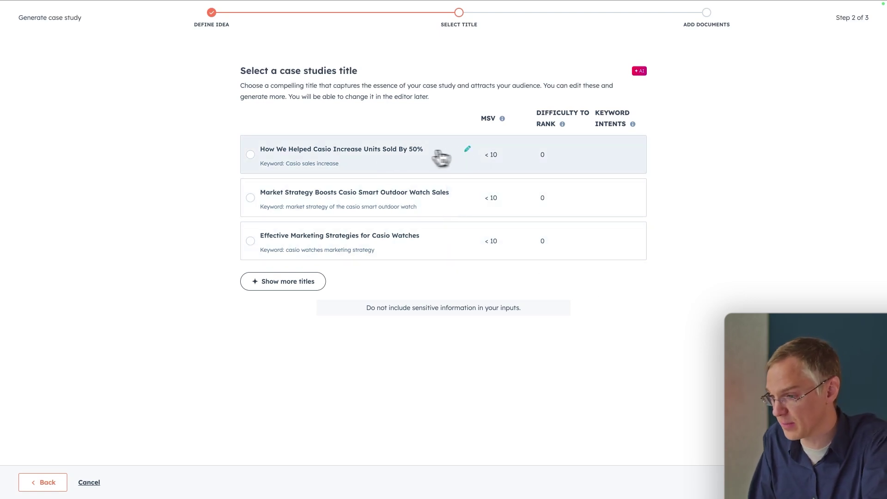
# Pick 'How We Helped Casio Increase Units Sold By 50%' and continue to Add documents
pyautogui.click(251, 155)
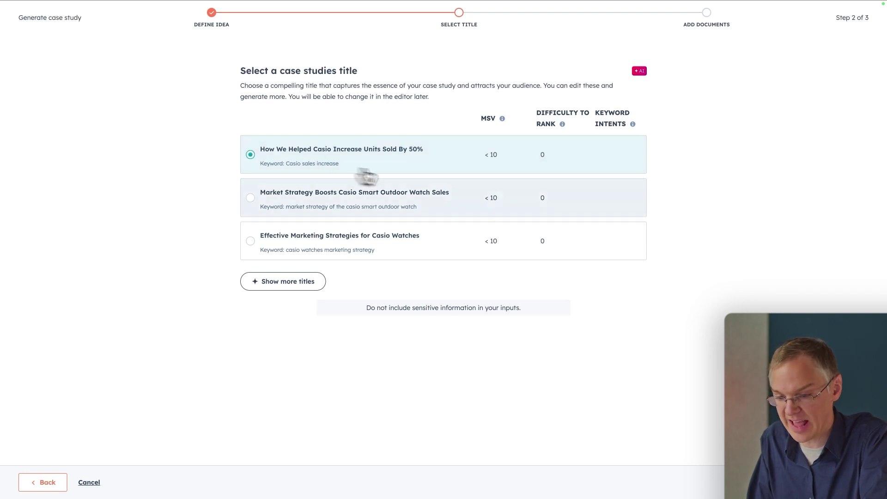
pyautogui.click(847, 482)
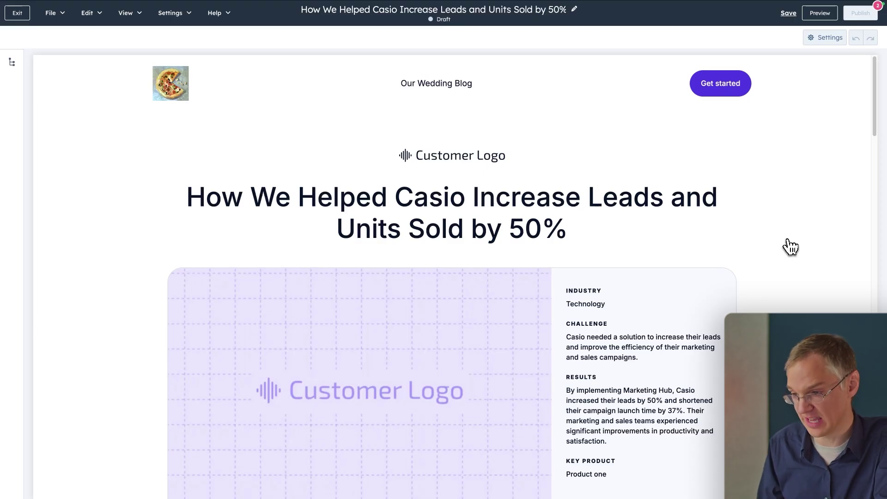
# Scroll down the Breeze overview page introducing Copilot, Agents and Intelligence
pyautogui.scroll(-7, 757, 309)
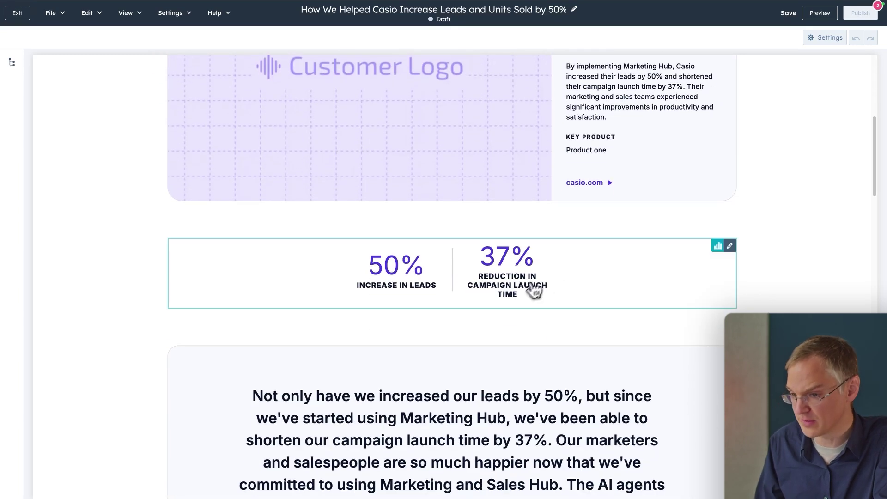
pyautogui.scroll(-3, 440, 359)
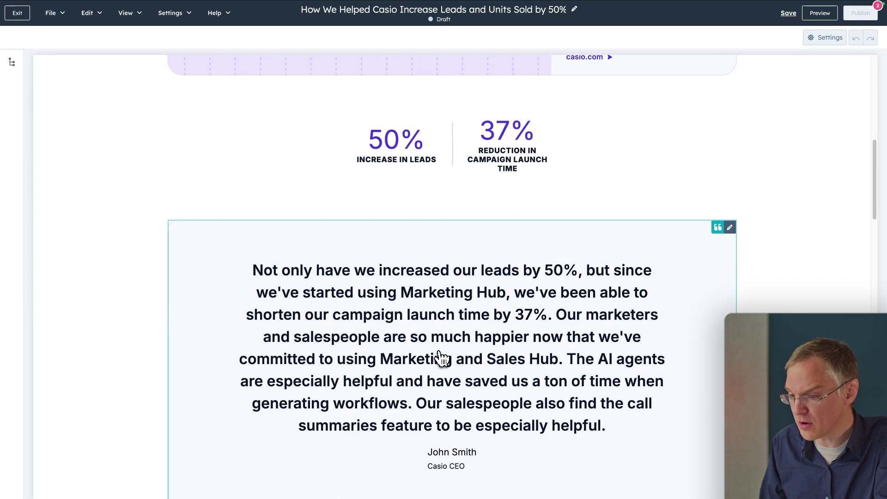
pyautogui.scroll(-3, 441, 358)
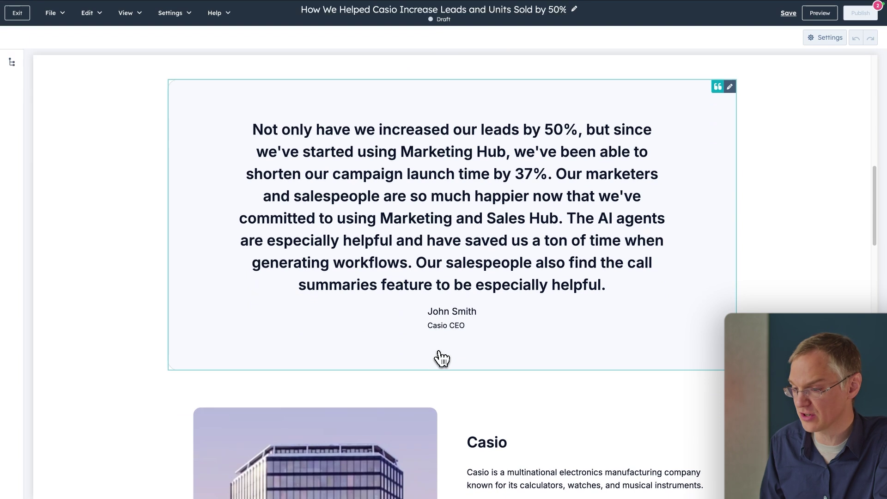
pyautogui.scroll(-5, 440, 360)
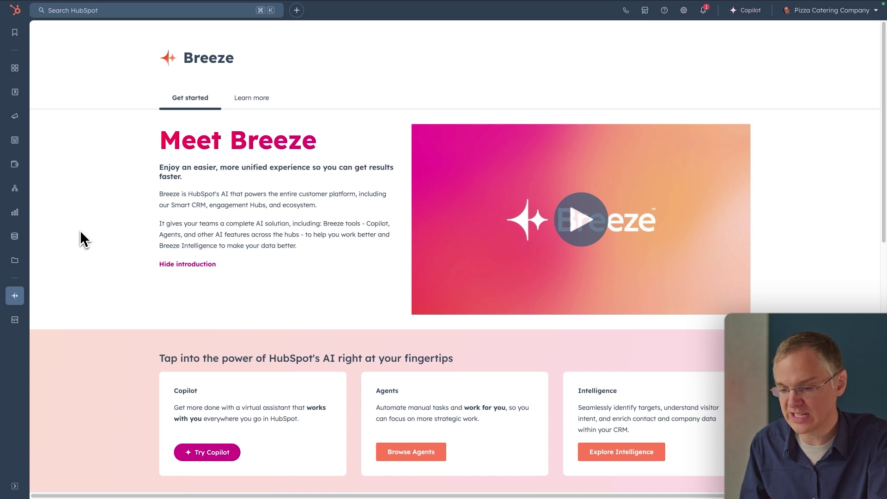
# Scroll to the Intelligence card and go to the Breeze Intelligence page with Explore Intelligence
pyautogui.scroll(-5, 85, 245)
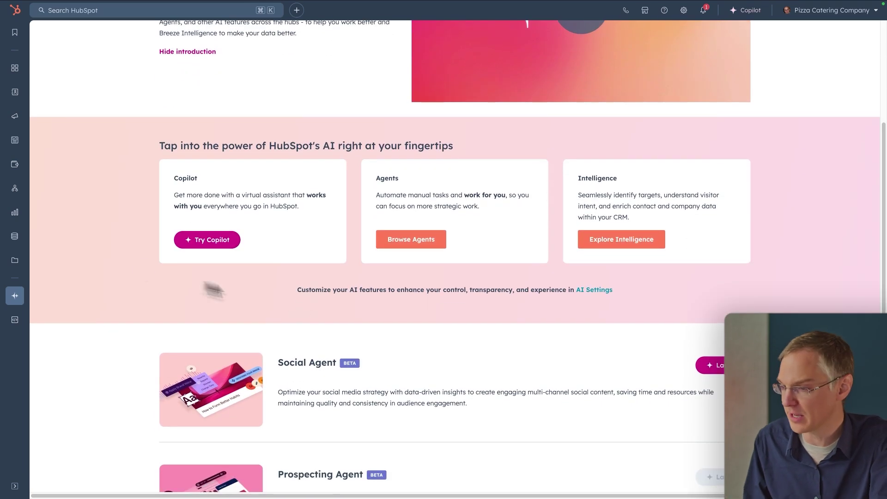
pyautogui.click(595, 248)
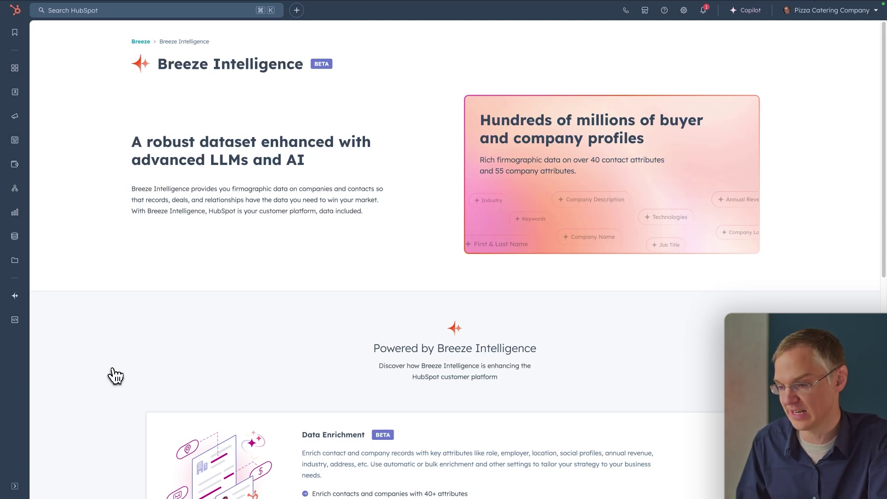
# Scroll past the Breeze Intelligence cards and choose Try Buyer Intent to see the intent funnel
pyautogui.scroll(-5, 115, 375)
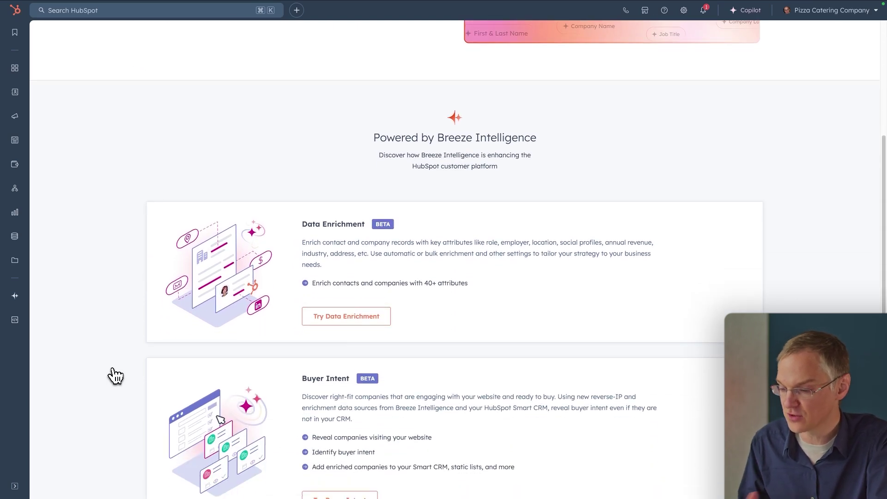
pyautogui.scroll(-4, 115, 375)
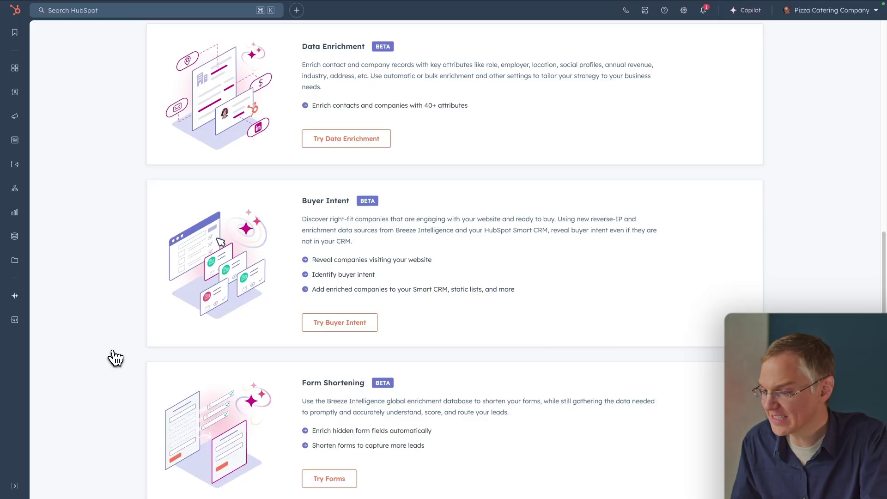
pyautogui.click(306, 329)
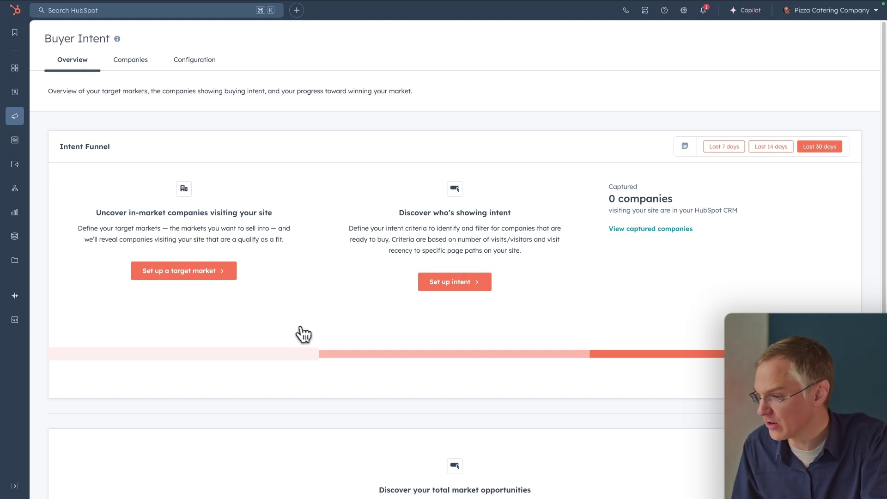
# Show the Buyer Intent Configuration tab, preview the Add target market panel, then close it unsaved
pyautogui.moveTo(21, 126)
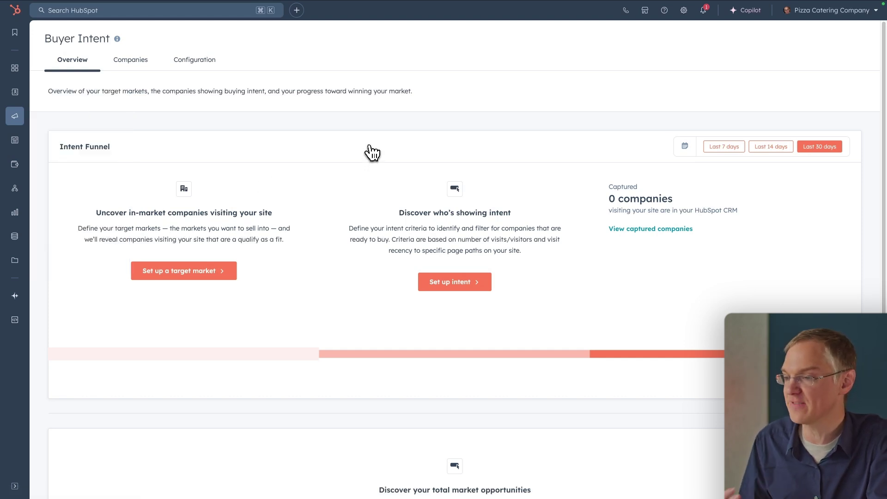
pyautogui.click(212, 66)
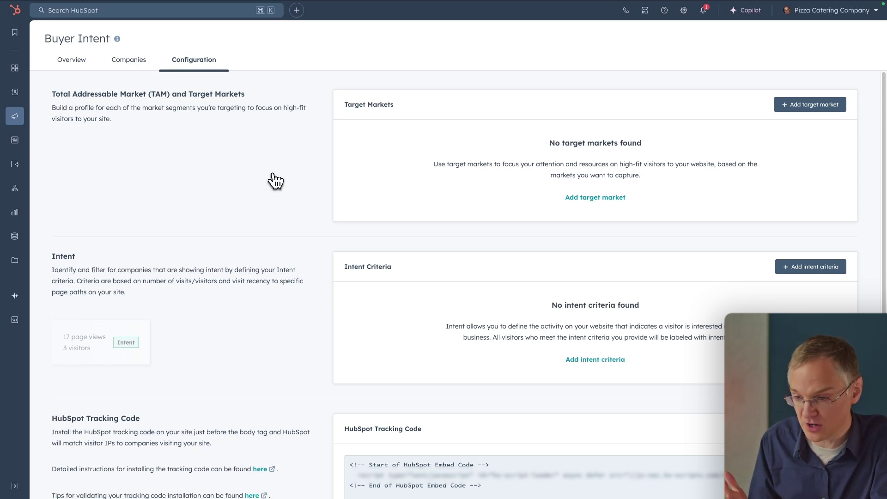
pyautogui.click(799, 116)
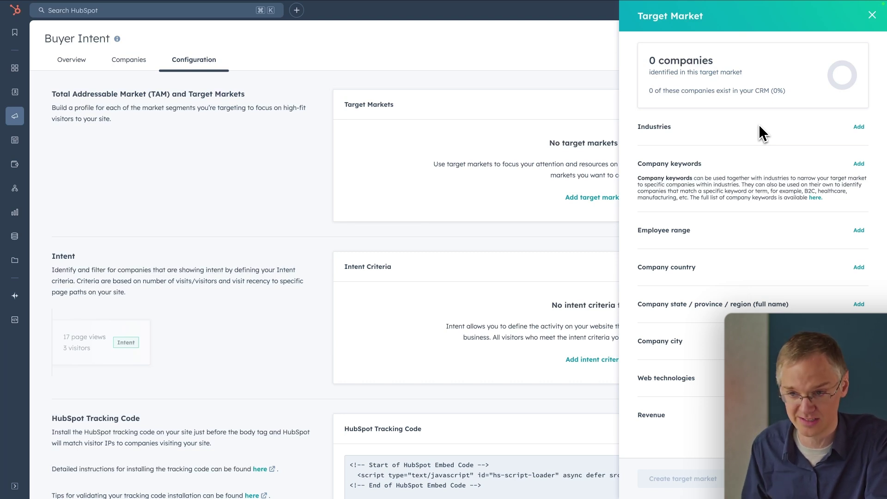
pyautogui.click(872, 15)
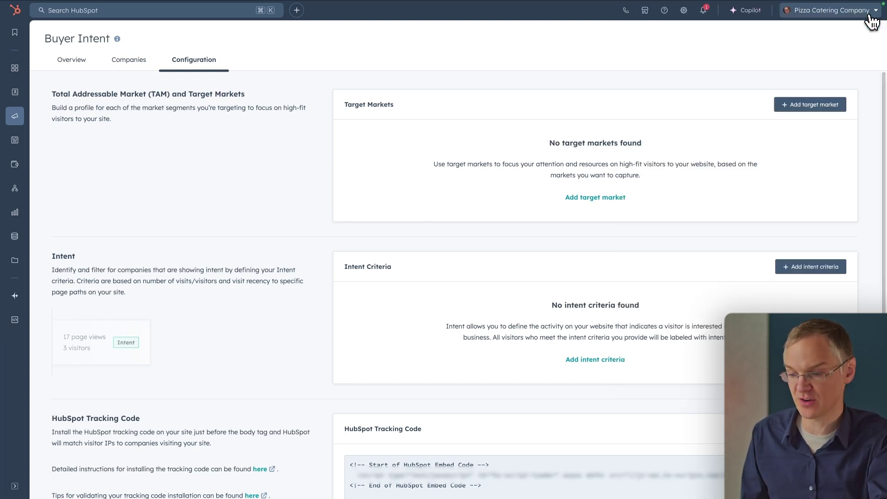
pyautogui.click(825, 268)
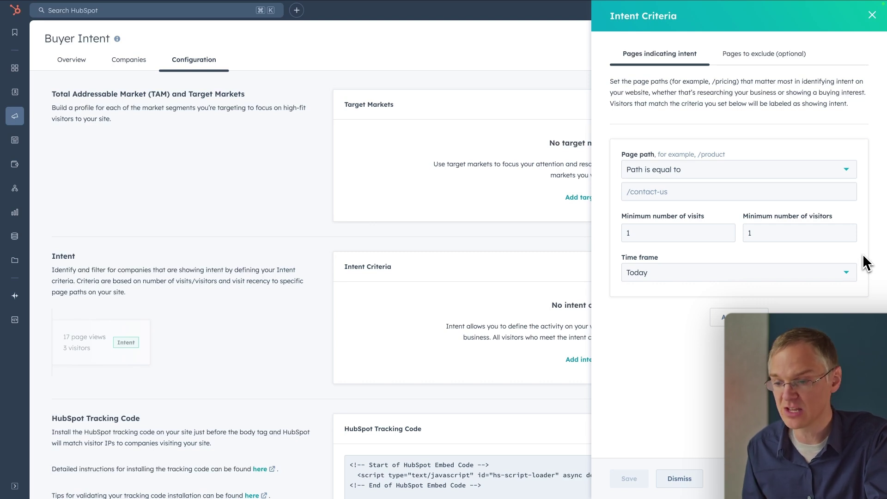
pyautogui.click(826, 176)
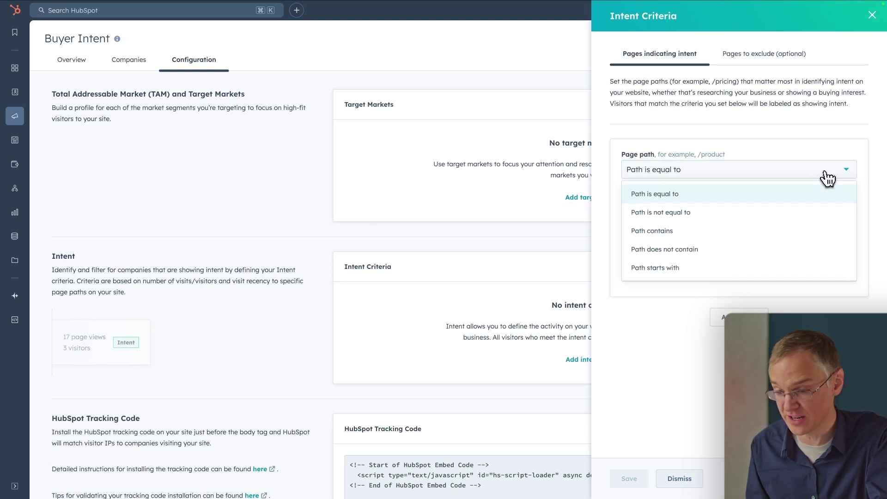
pyautogui.click(862, 186)
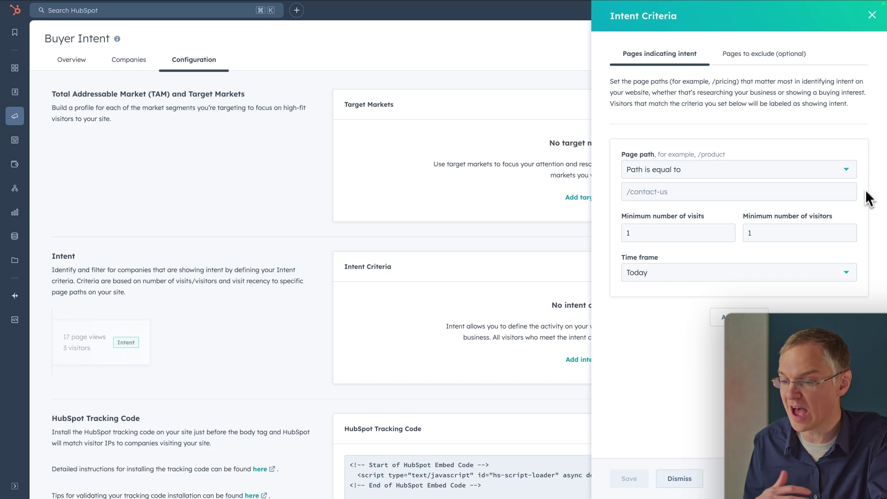
pyautogui.click(846, 277)
pyautogui.scroll(-5, 737, 365)
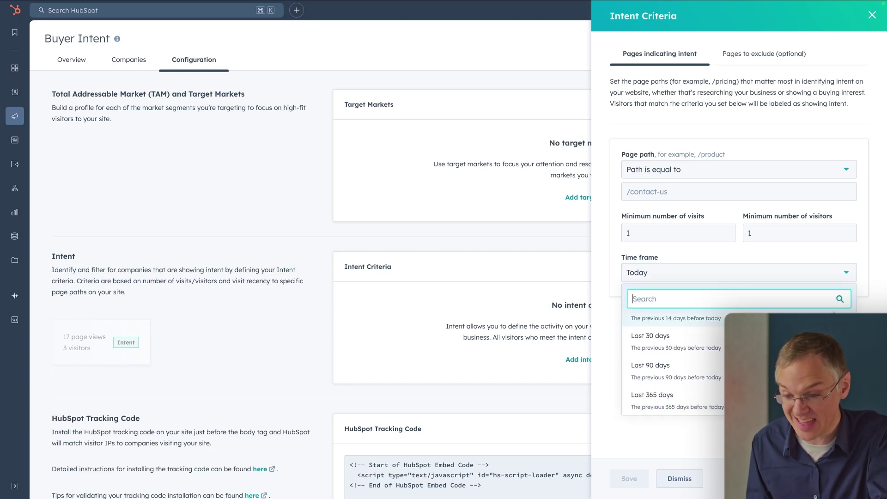
pyautogui.click(852, 254)
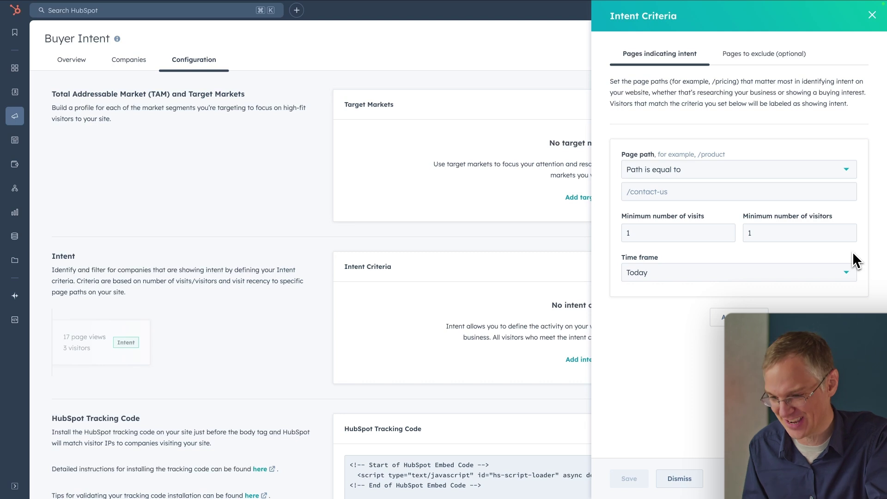
pyautogui.click(871, 15)
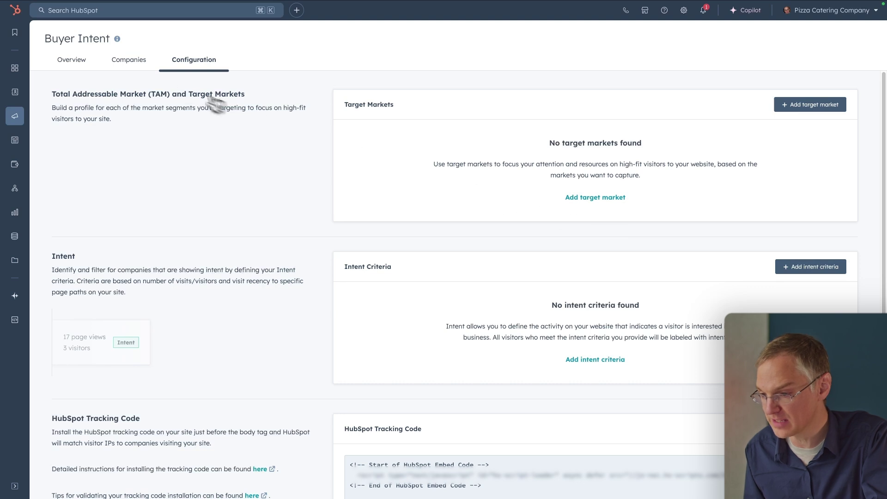
# Switch Buyer Intent to the Companies tab, briefly returning to Configuration before coming back
pyautogui.click(132, 63)
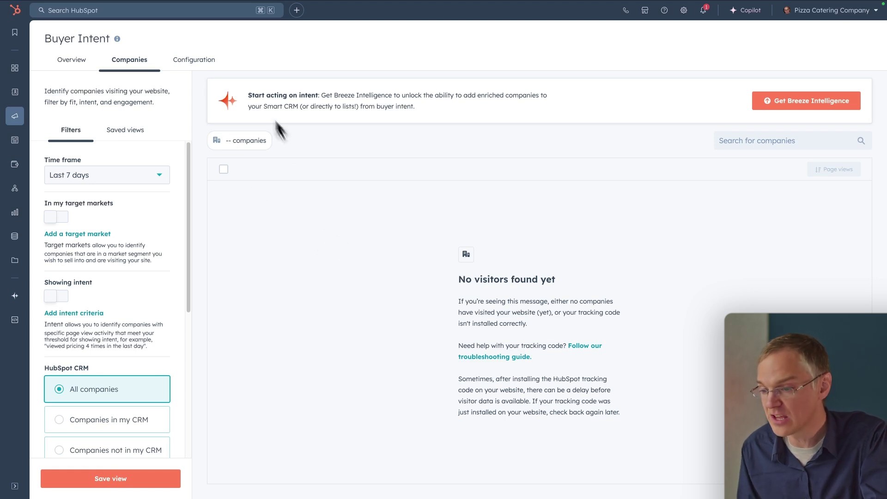
pyautogui.click(191, 60)
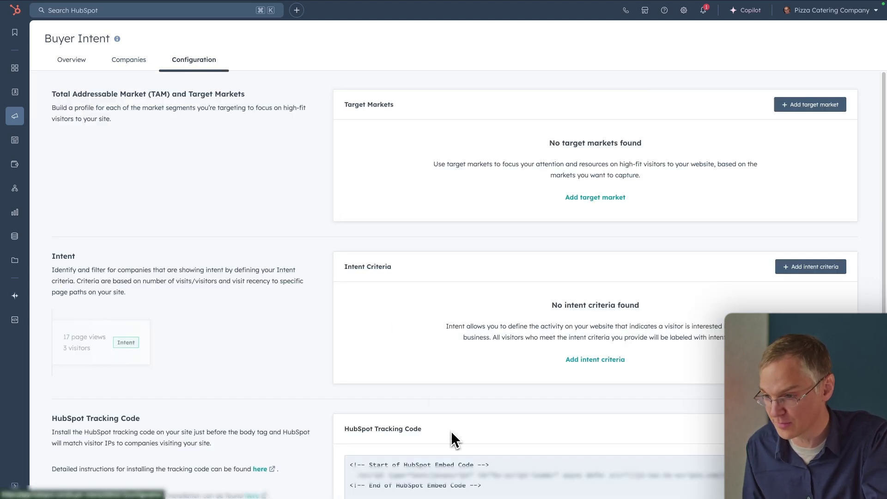
pyautogui.click(138, 64)
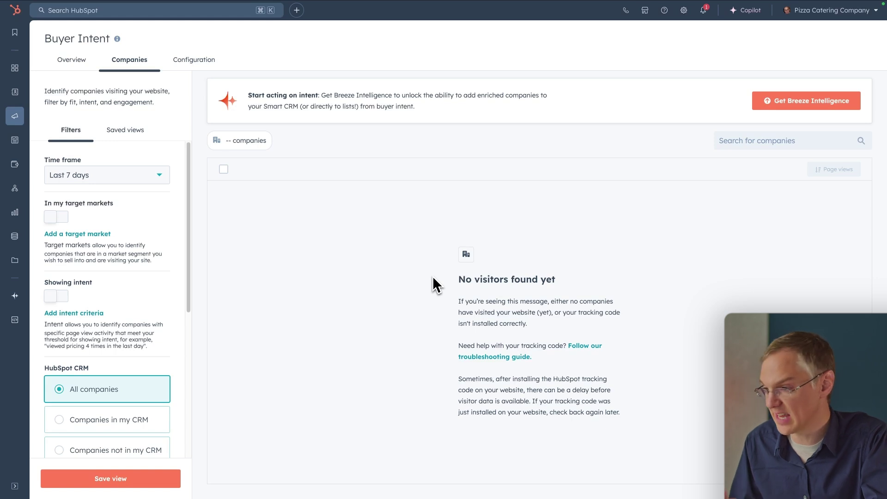
pyautogui.moveTo(23, 96)
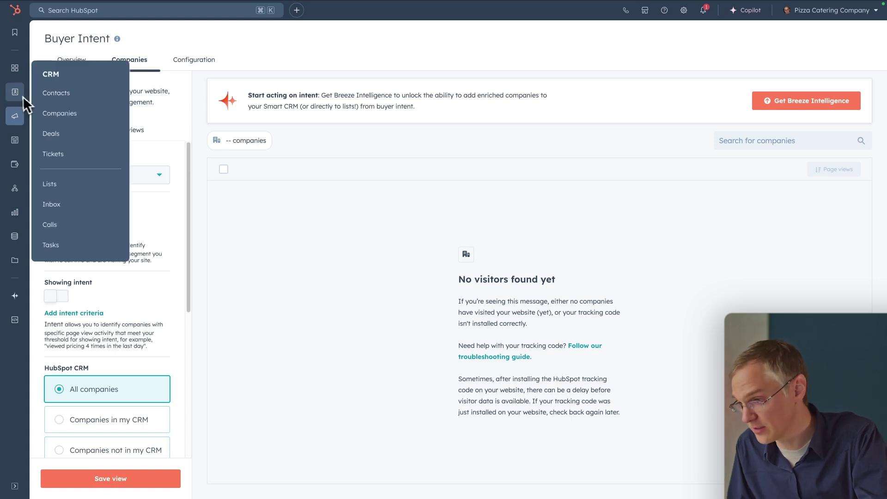
# Open the Reddit record from CRM Companies and show its Enrich record property details
pyautogui.click(81, 111)
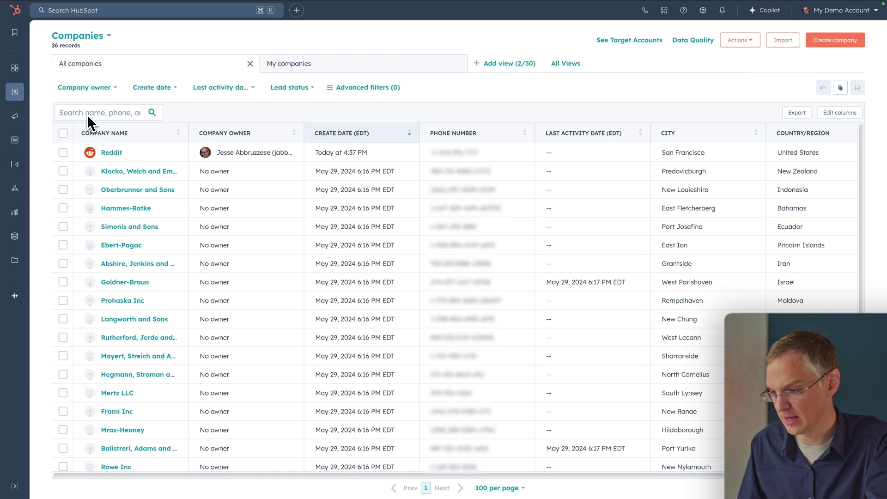
pyautogui.click(109, 151)
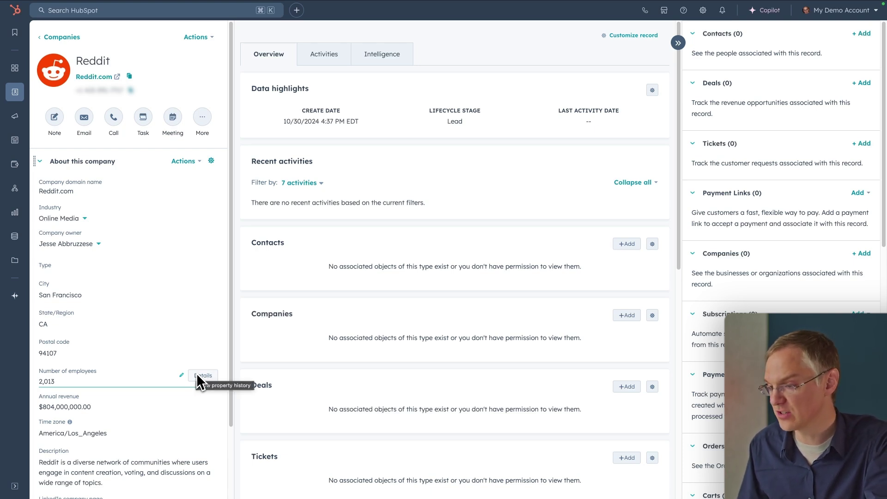
pyautogui.click(200, 163)
pyautogui.click(216, 249)
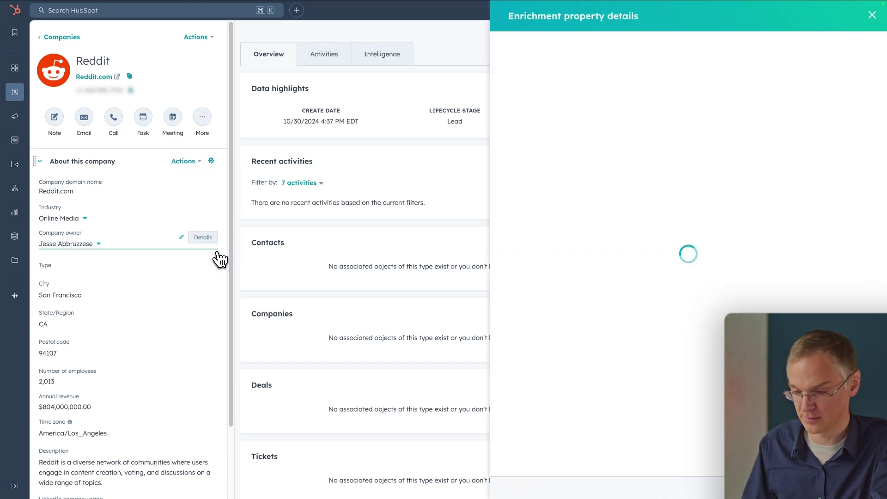